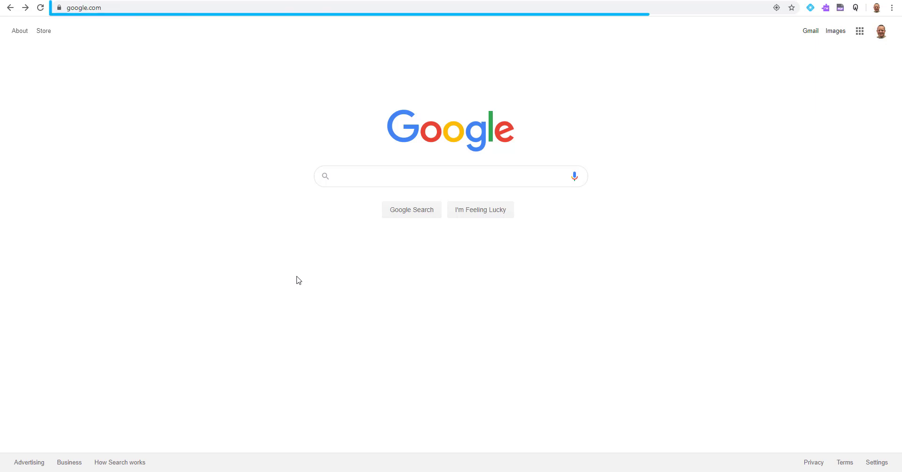
Go to equatio.texthelp.com in Chrome to reach the EquatIO My Spaces dashboard
click(103, 8)
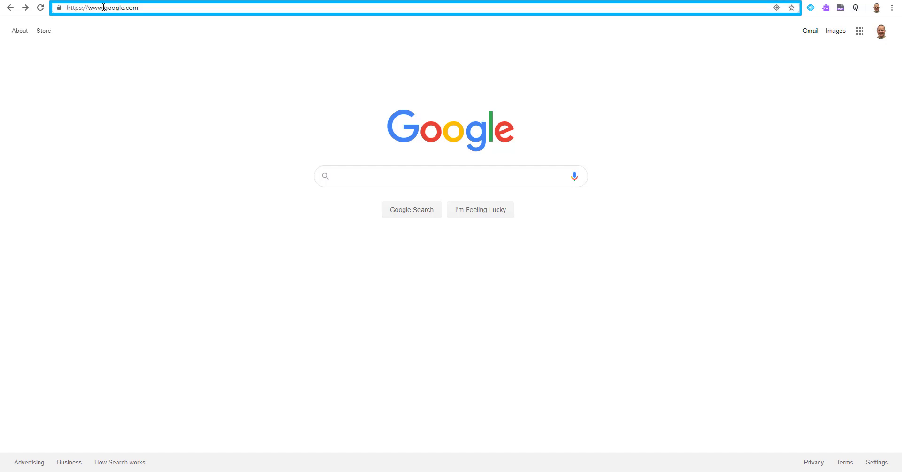
triple_click(113, 9)
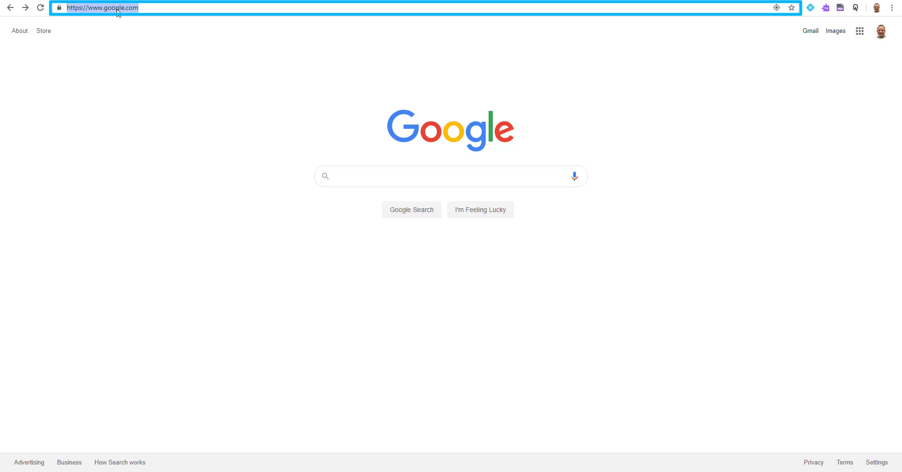
text(equatio.texthelp)
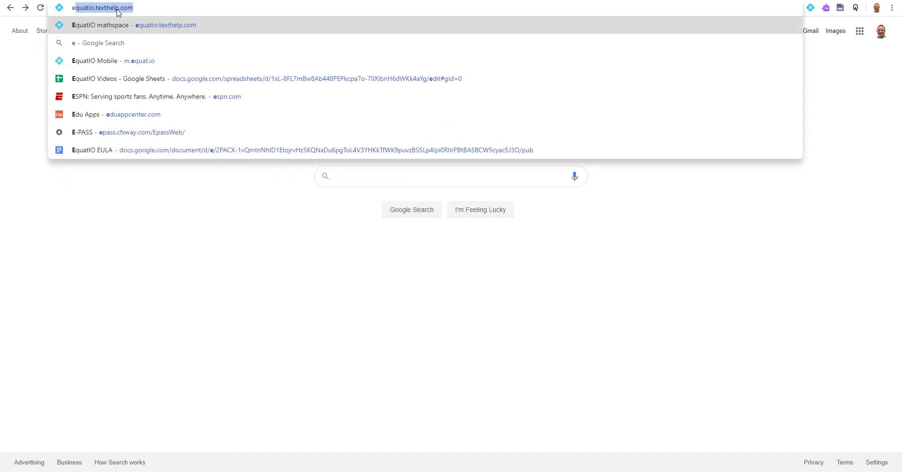
key(Right)
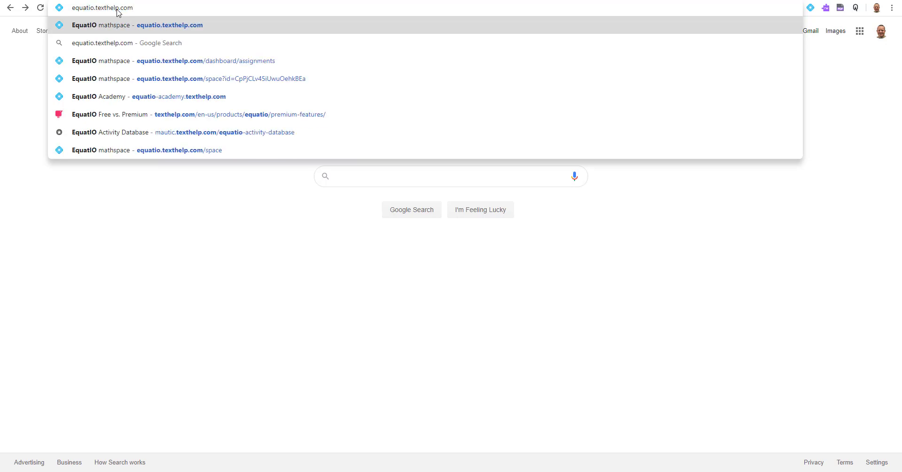
key(Return)
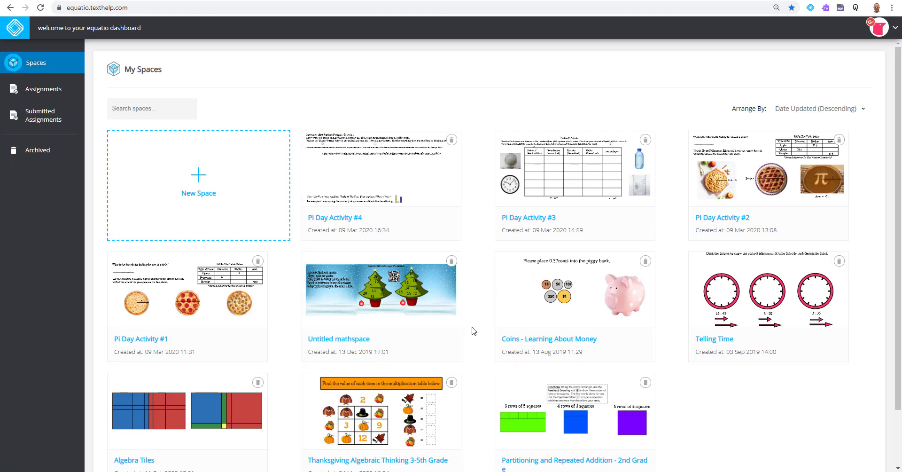
scroll(478, 343, down, 2)
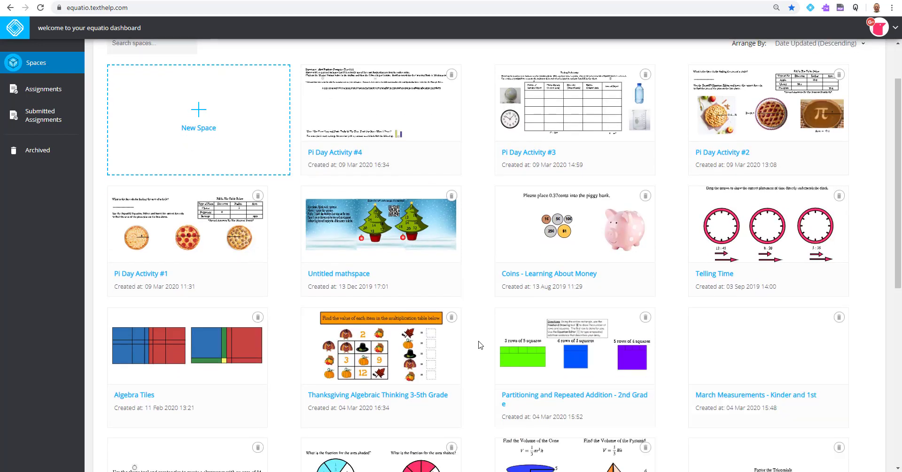
scroll(480, 345, down, 4)
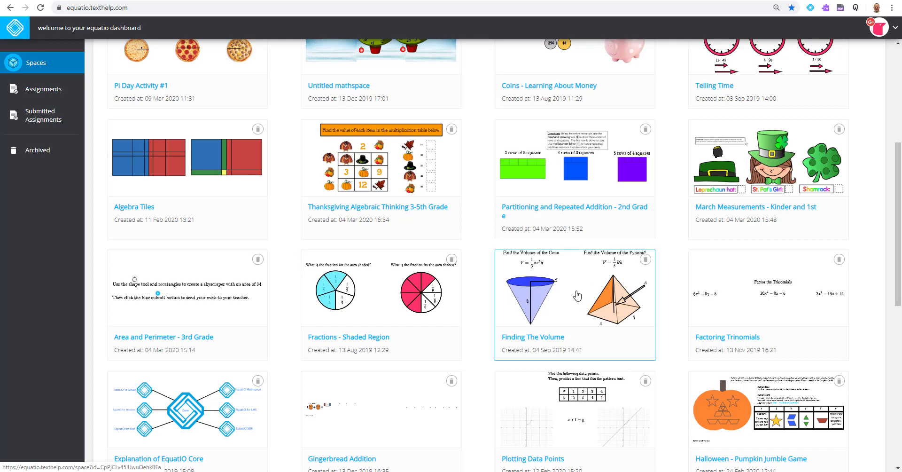
scroll(488, 374, down, 2)
scroll(489, 374, down, 3)
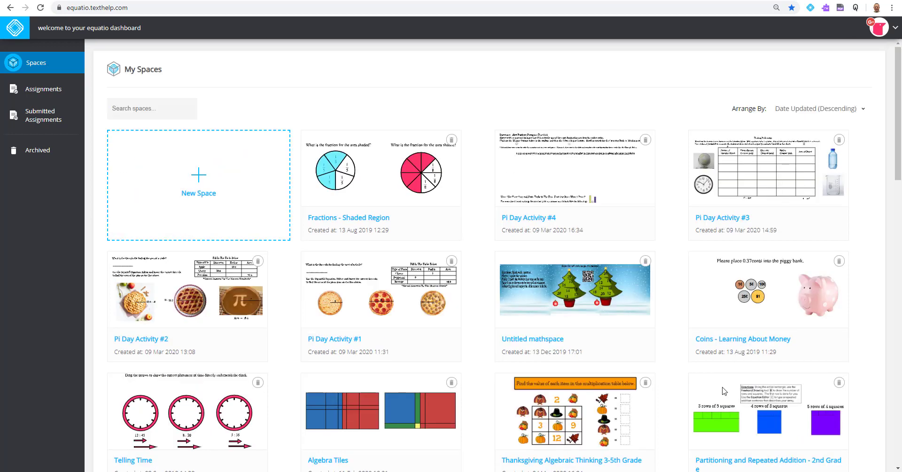
Open the Pi Day Activity #2 mathspace from the dashboard
click(208, 318)
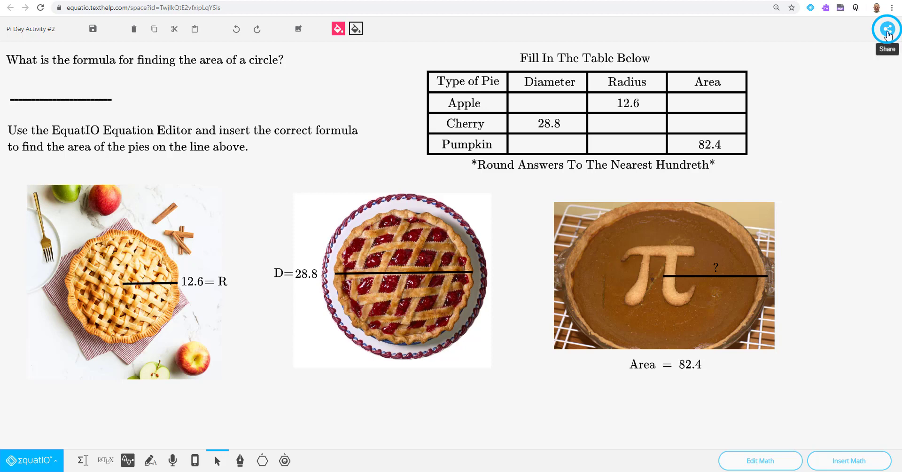
Set the sharing type to 'Make a copy for each person and expect a response'
click(888, 33)
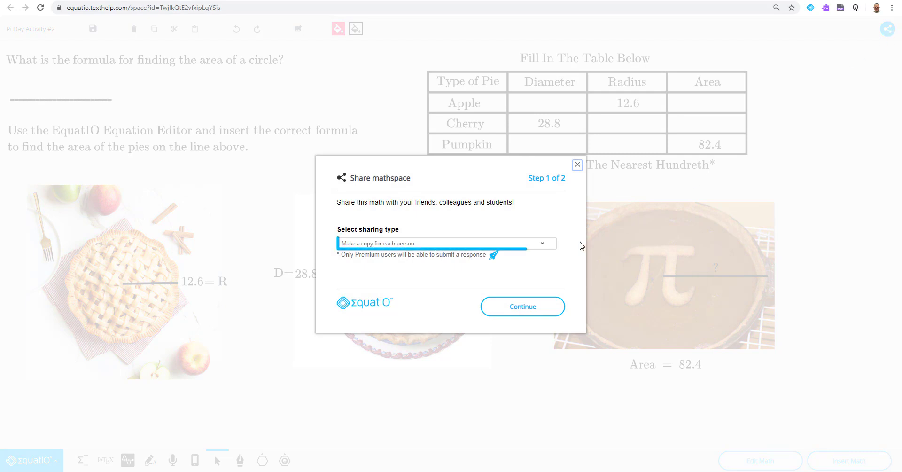
click(539, 244)
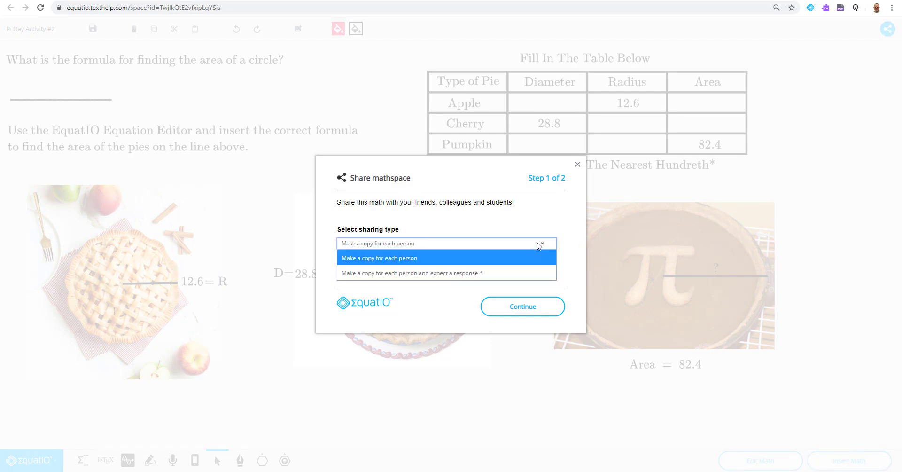
click(509, 272)
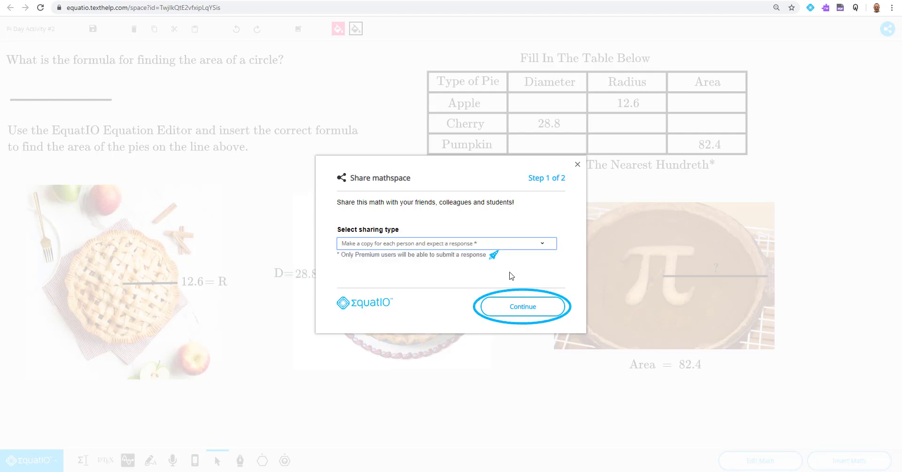
Generate the mathspace's sharable link and copy it
click(529, 309)
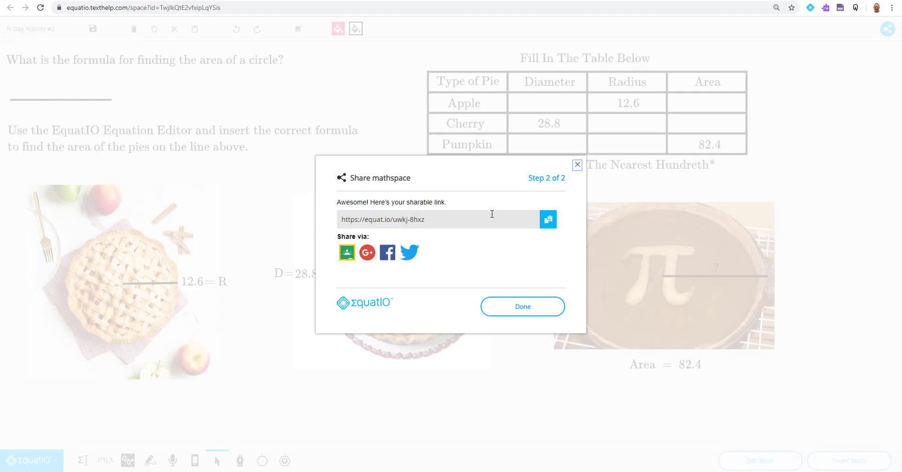
click(549, 219)
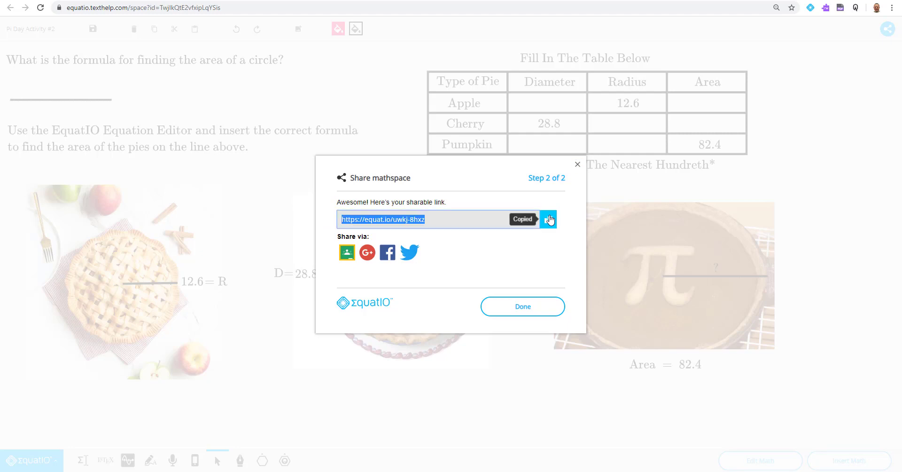
Share the link to Google Classroom, choosing EquatIO Demo Class and Create assignment
click(347, 254)
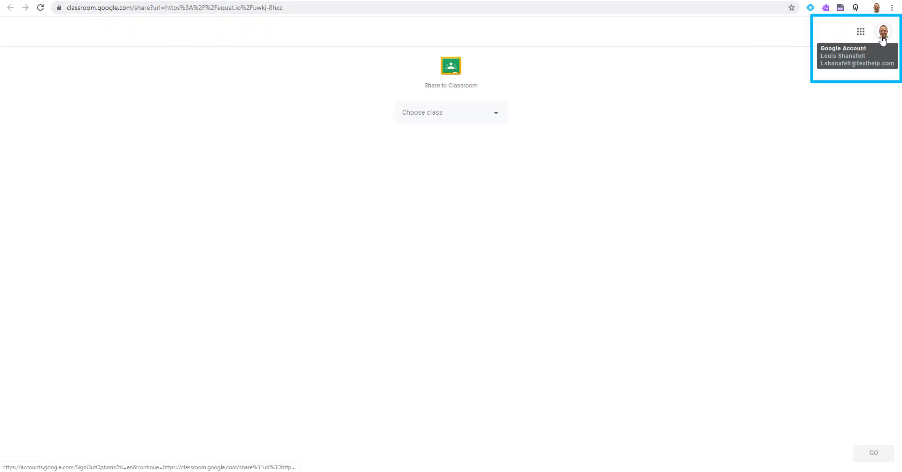
click(460, 113)
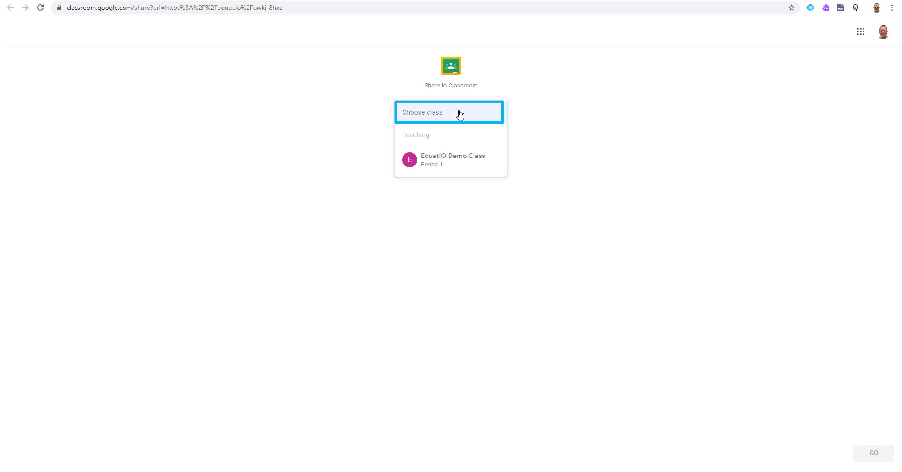
click(452, 161)
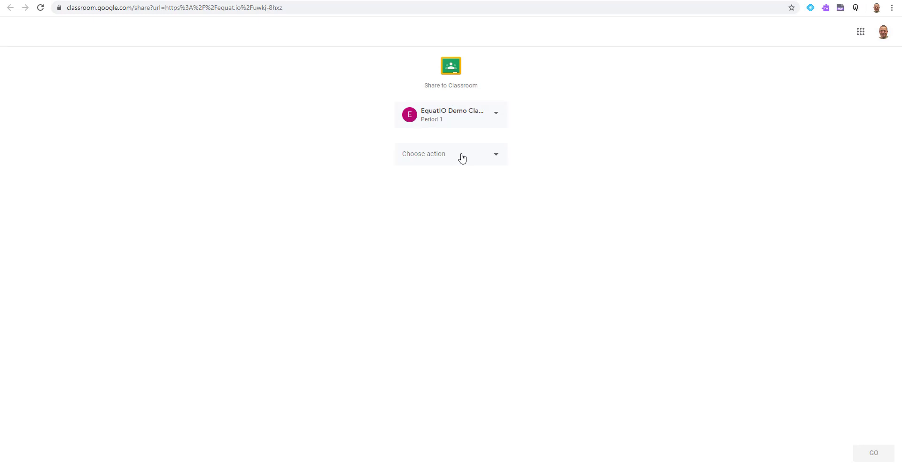
click(462, 158)
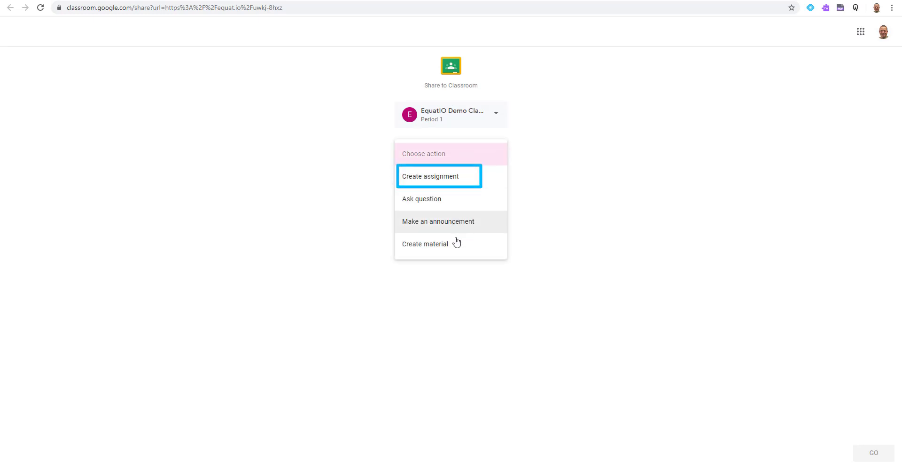
click(457, 180)
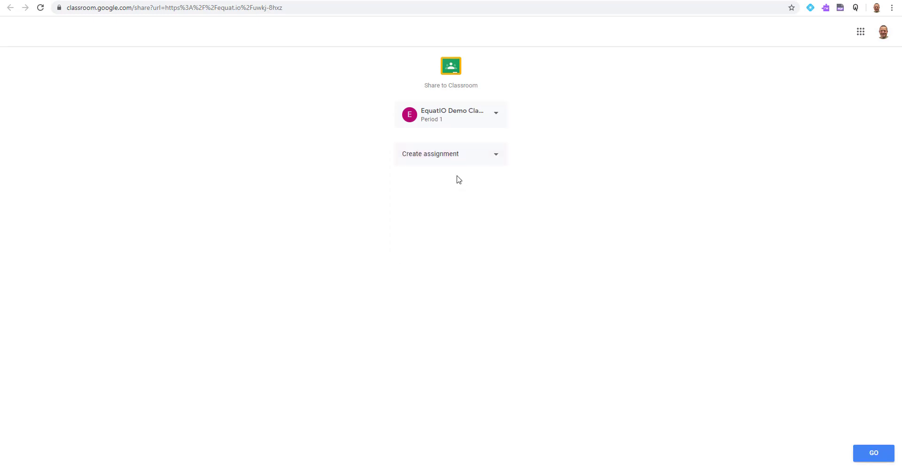
Title the assignment 'Demo Remote Assignment' with instructions 'Complete by the end of the week'
click(874, 454)
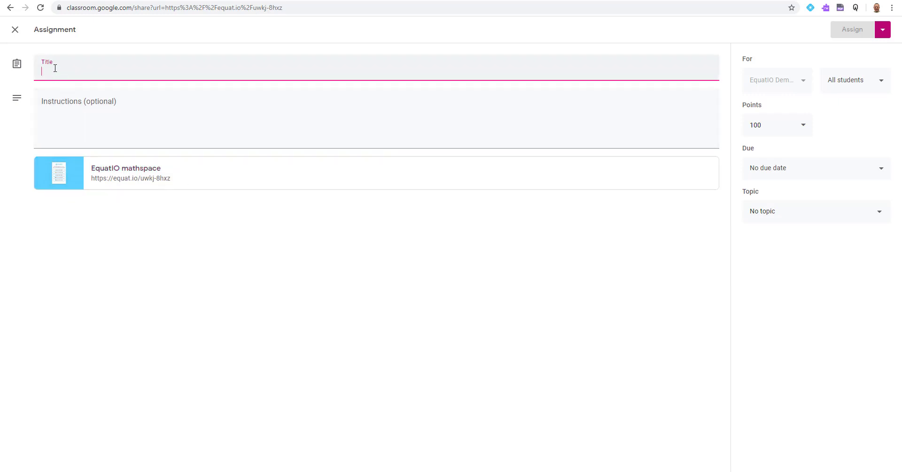
text(Demo)
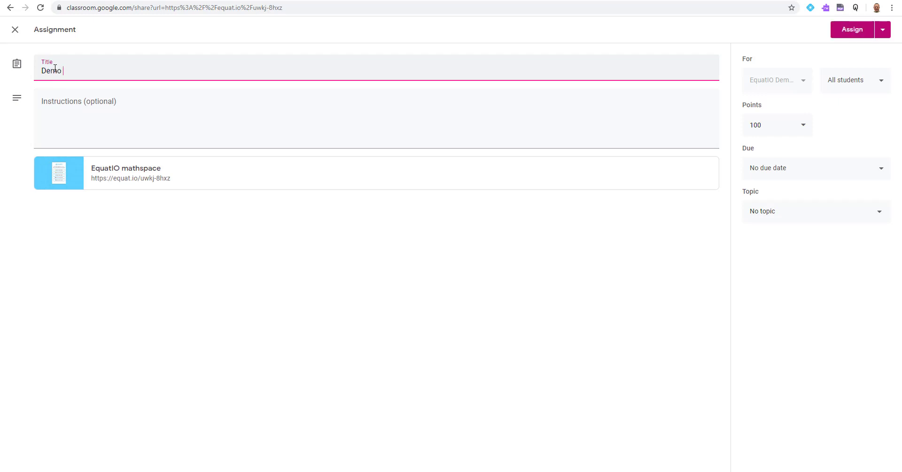
text( Remote Assignment)
click(58, 99)
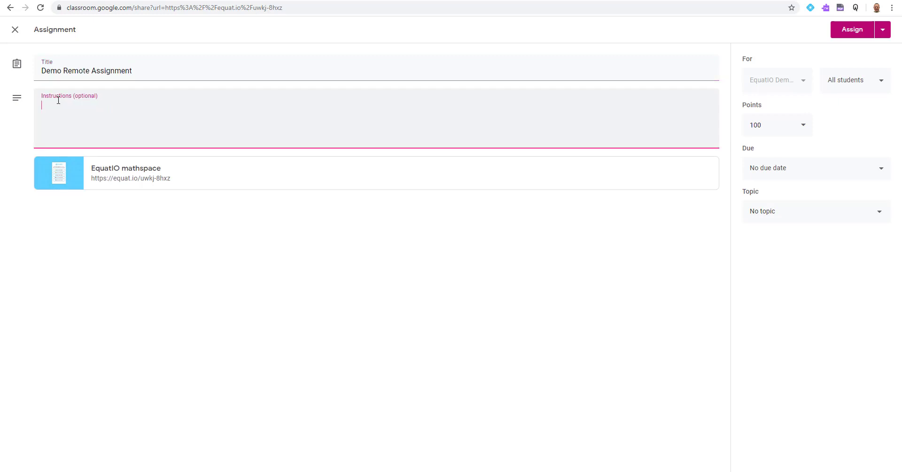
text(Complete by the end of t)
key(BackSpace)
key(BackSpace)
text(f the week.)
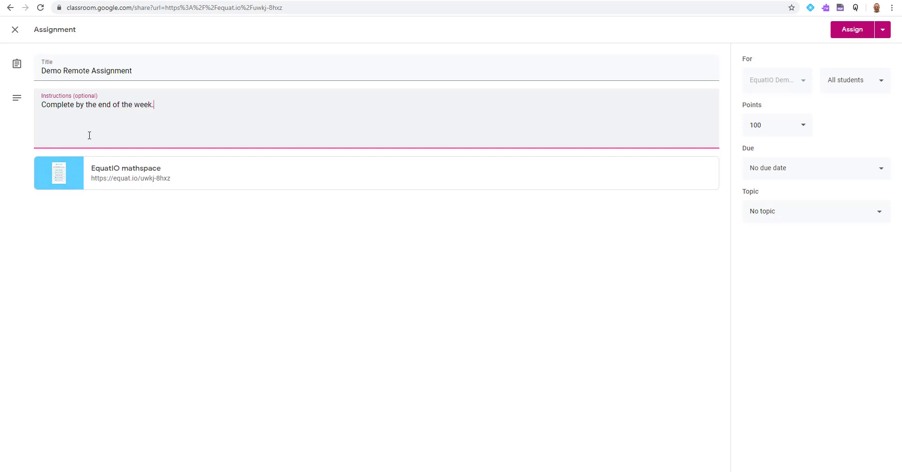
Set the assignment's due date to Fri, Mar 13
click(779, 170)
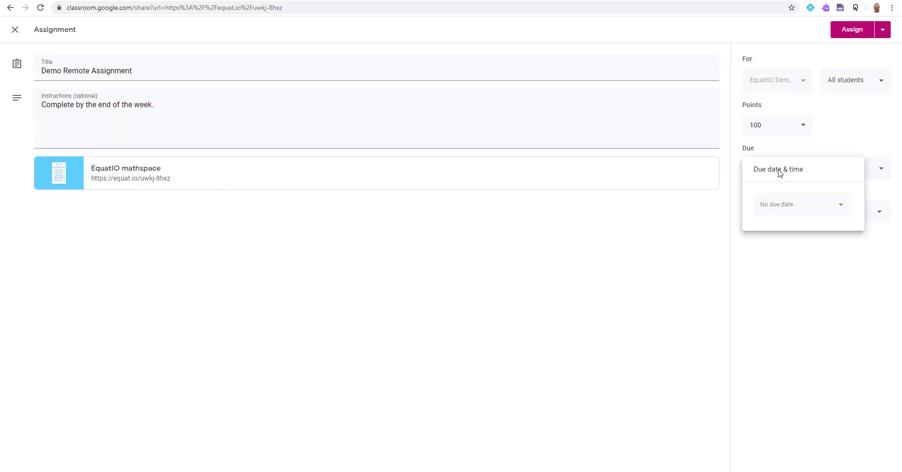
click(841, 205)
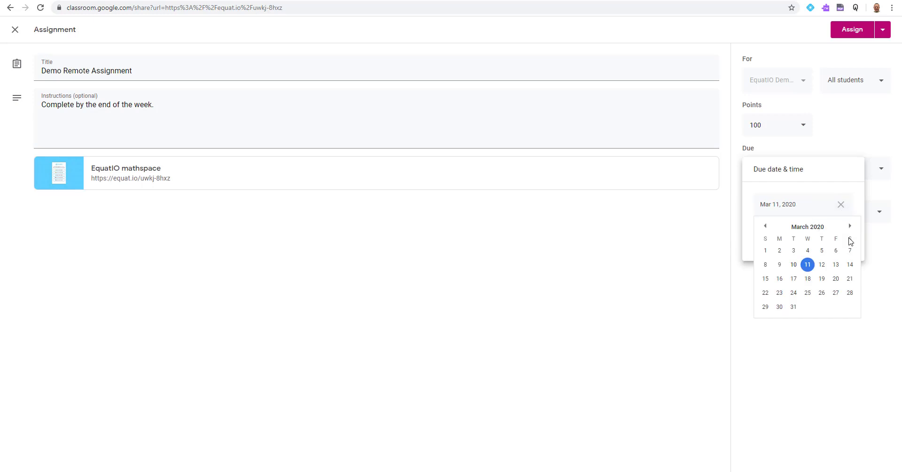
click(837, 266)
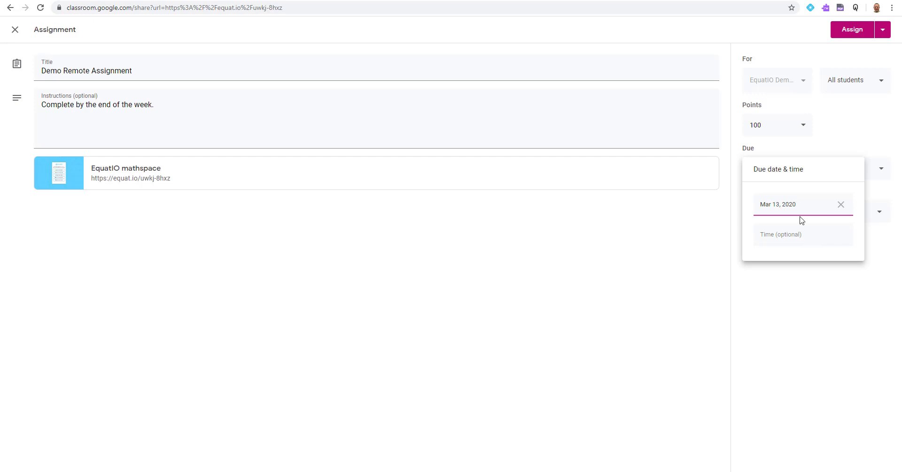
click(830, 288)
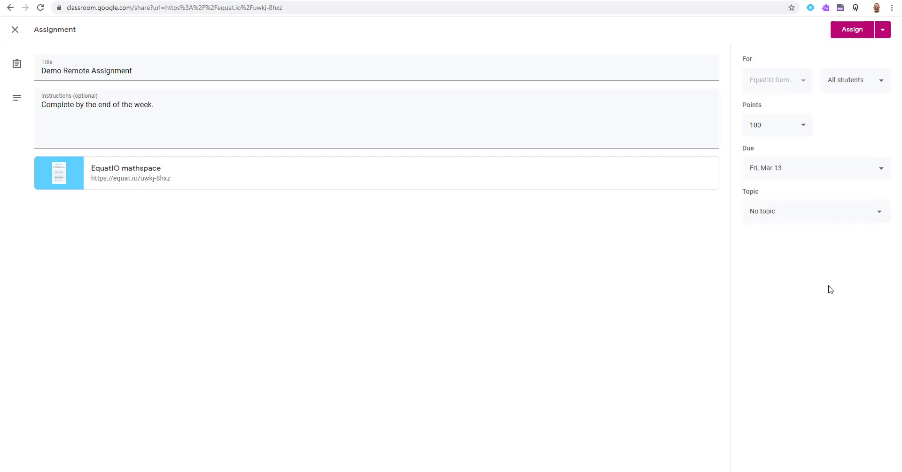
Assign the post, view it in the class stream, dismiss the invite prompt, and return to EquatIO
click(849, 29)
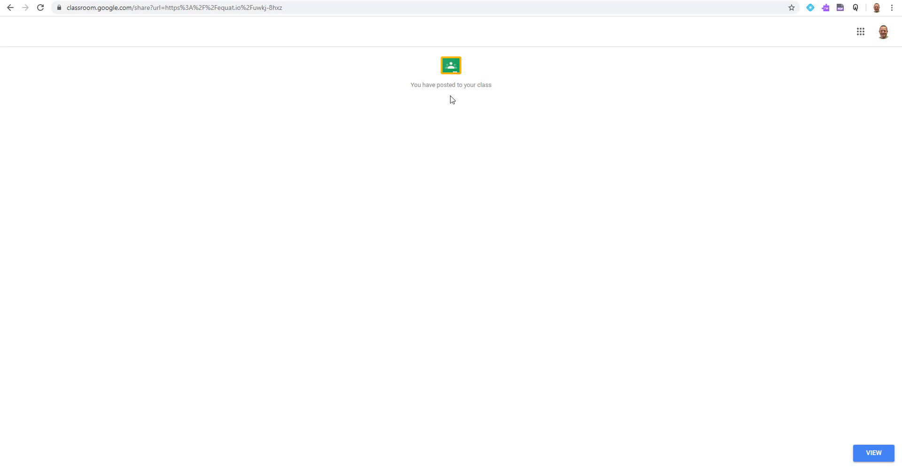
click(874, 457)
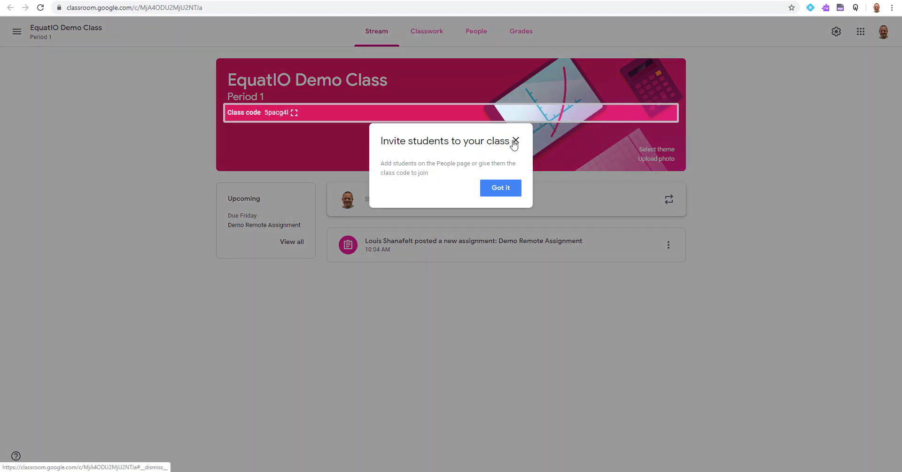
click(515, 140)
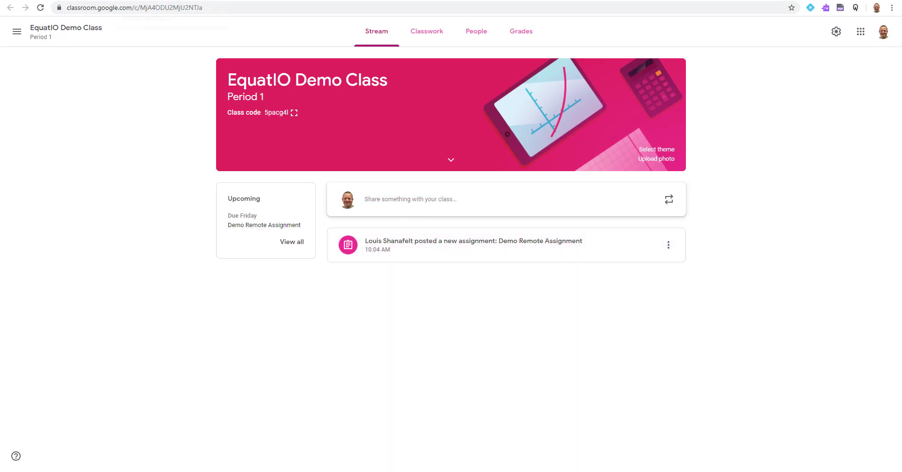
click(155, 0)
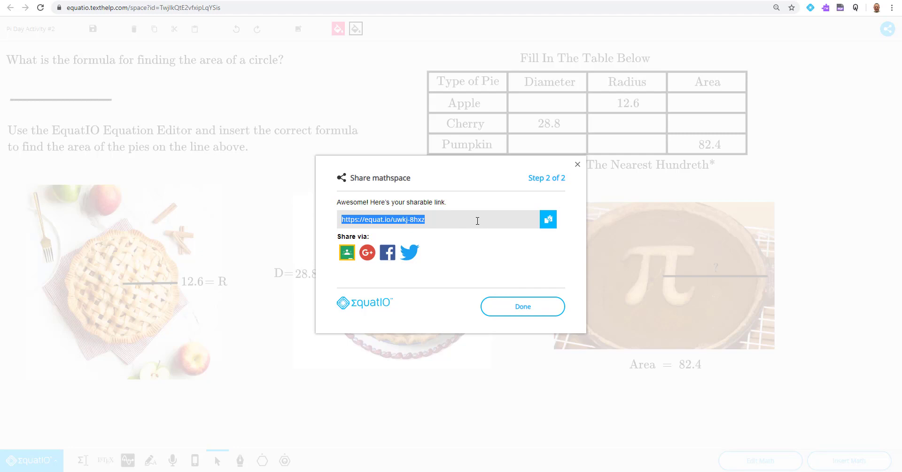
Copy the sharable link again and finish the share dialog with Done
click(547, 219)
click(524, 307)
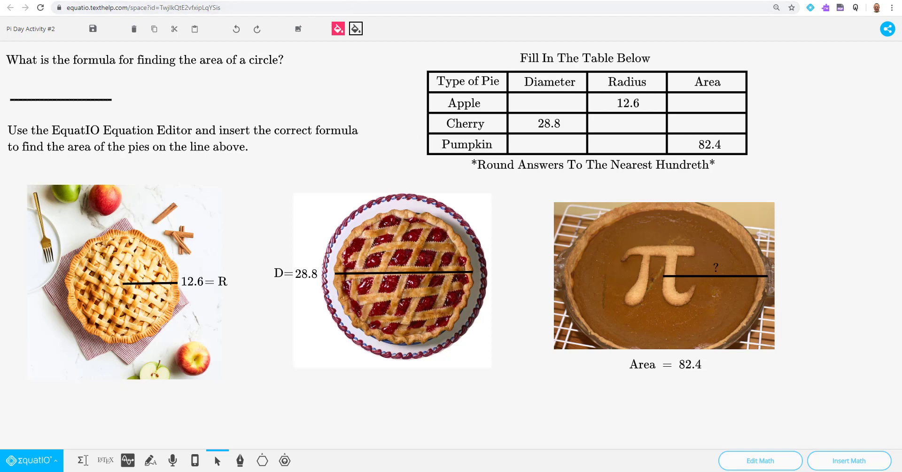
Switch to another Chrome profile's window and paste-and-go the copied mathspace link
click(877, 8)
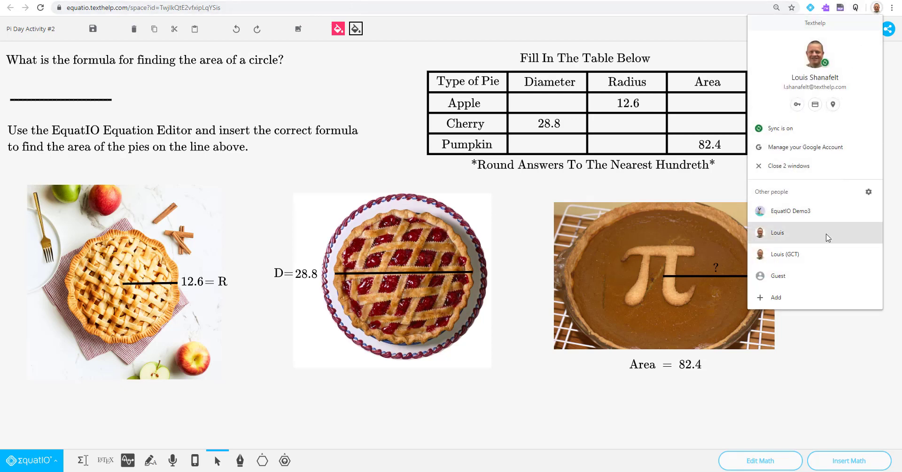
click(828, 254)
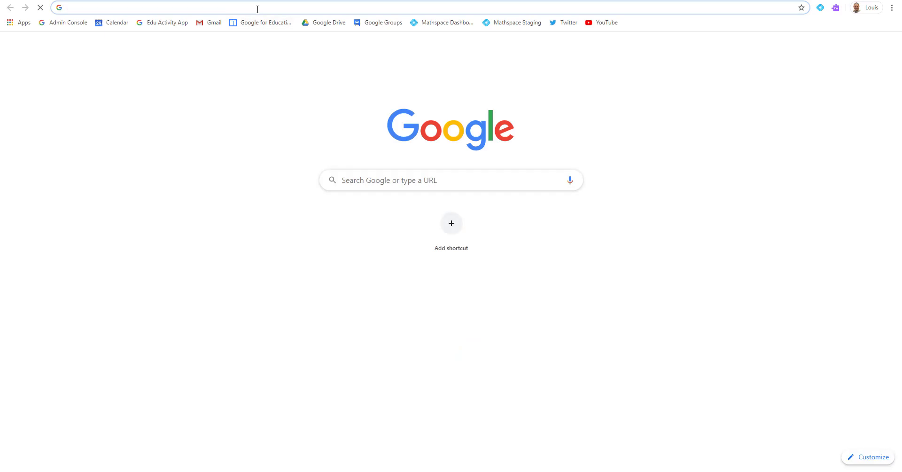
right_click(258, 8)
click(289, 83)
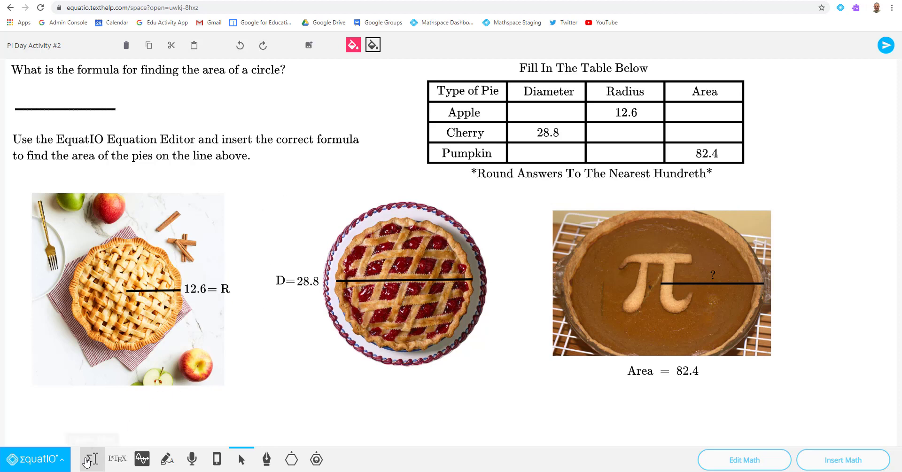
Try the Equation, LaTeX, Graph and Handwriting tools, then freehand-write A = πr² on the answer line
click(92, 460)
click(117, 458)
click(141, 458)
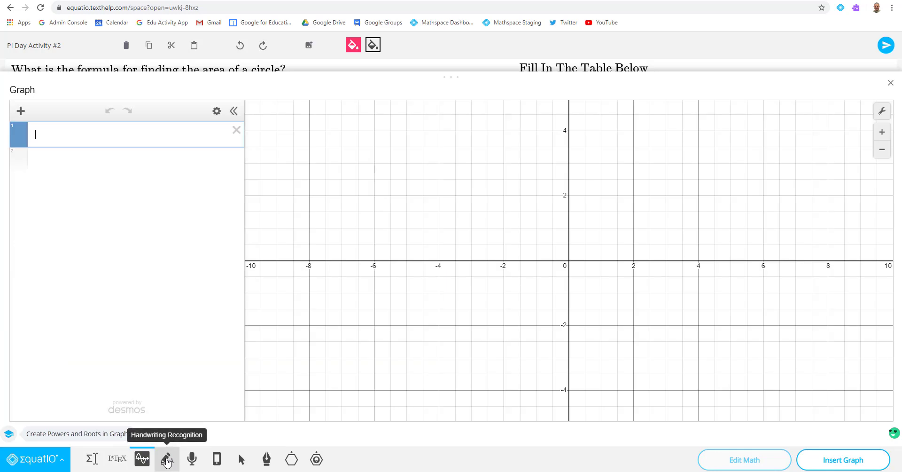
click(170, 463)
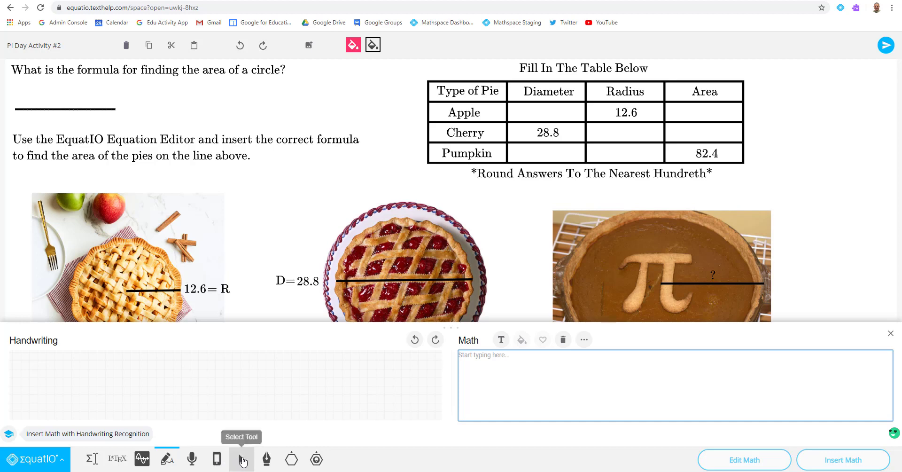
click(266, 460)
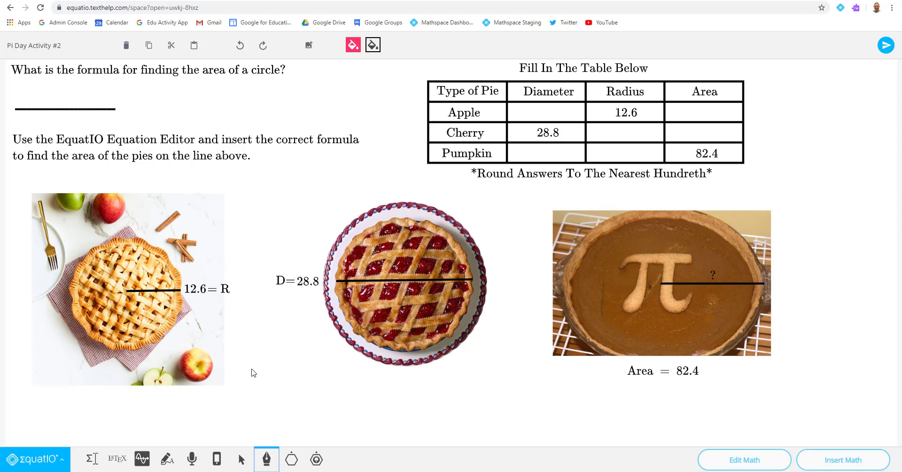
mouse_move(37, 89)
mouse_down()
mouse_move(34, 101)
mouse_move(39, 86)
mouse_move(49, 102)
mouse_move(41, 96)
mouse_move(73, 100)
mouse_move(71, 91)
mouse_move(80, 101)
mouse_move(67, 86)
mouse_move(86, 103)
mouse_move(103, 92)
mouse_up()
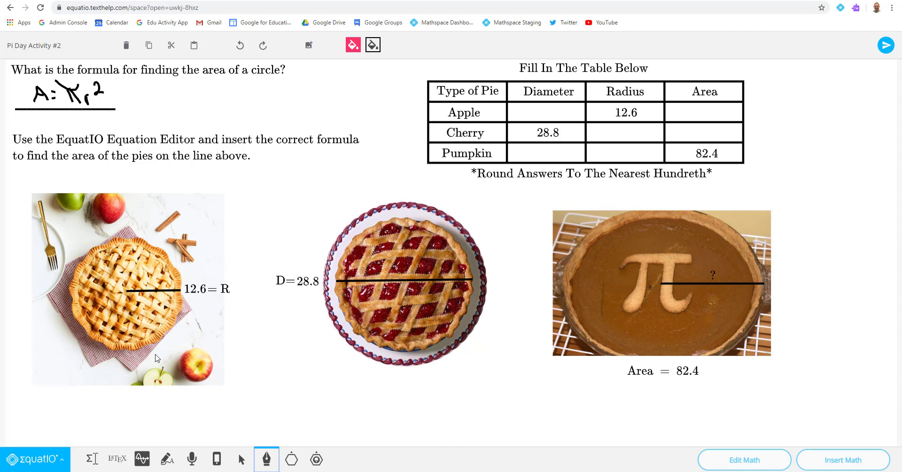
Insert the 'area of a circle' formula A = πr² and place it beside the handwritten formula
click(241, 458)
click(88, 460)
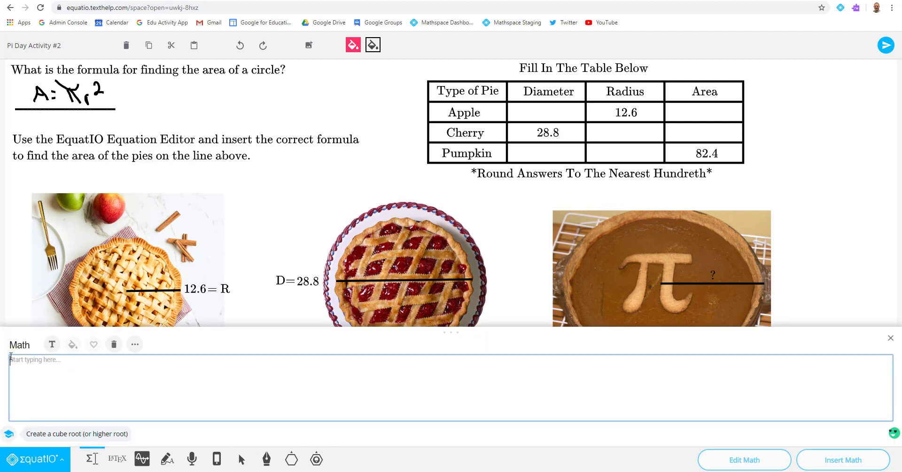
text(are)
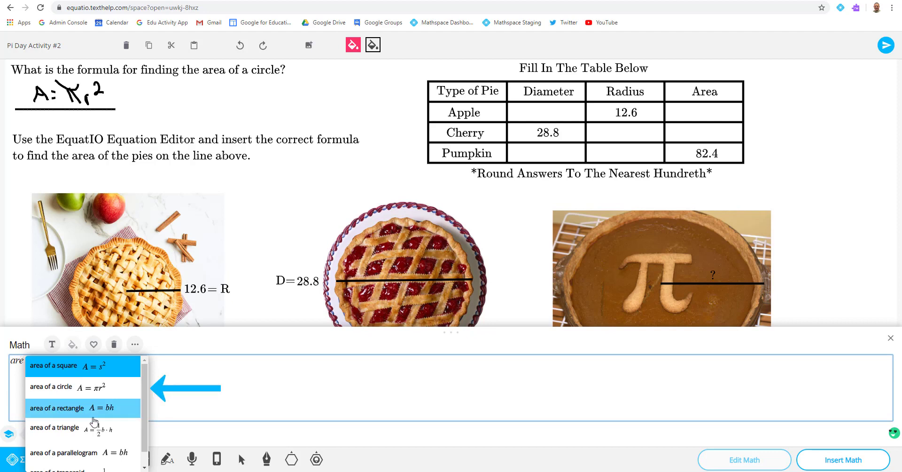
click(81, 390)
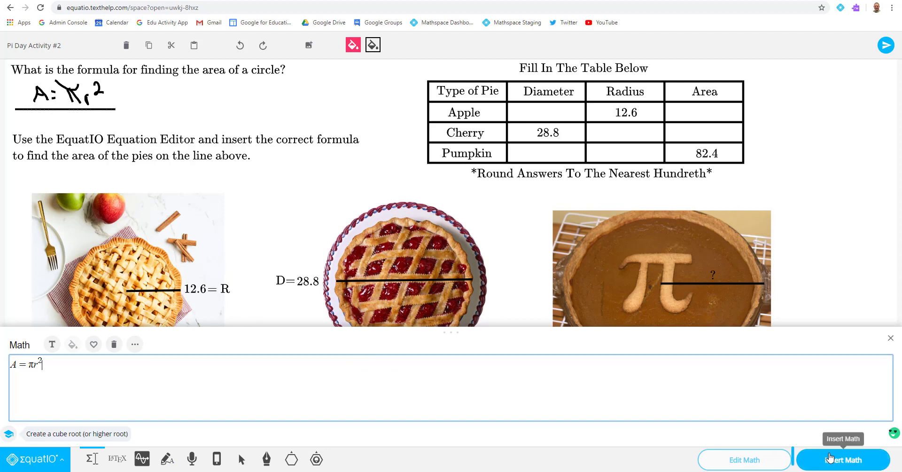
click(835, 461)
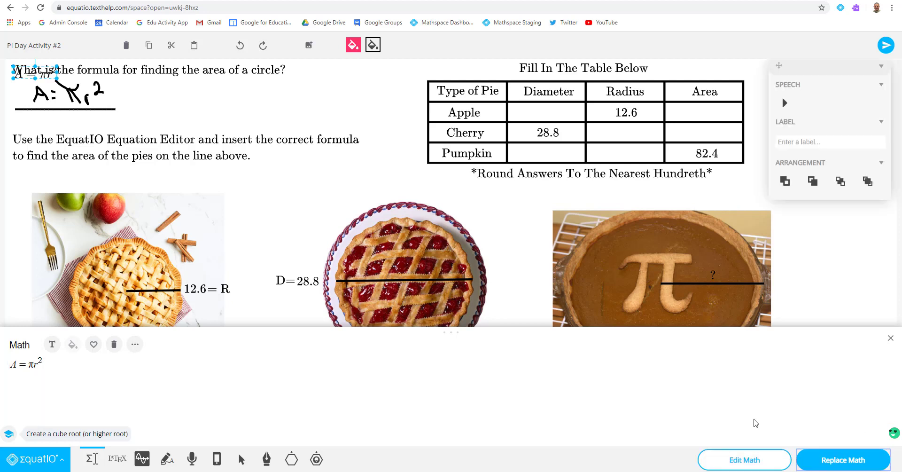
drag(45, 75, 147, 99)
click(193, 104)
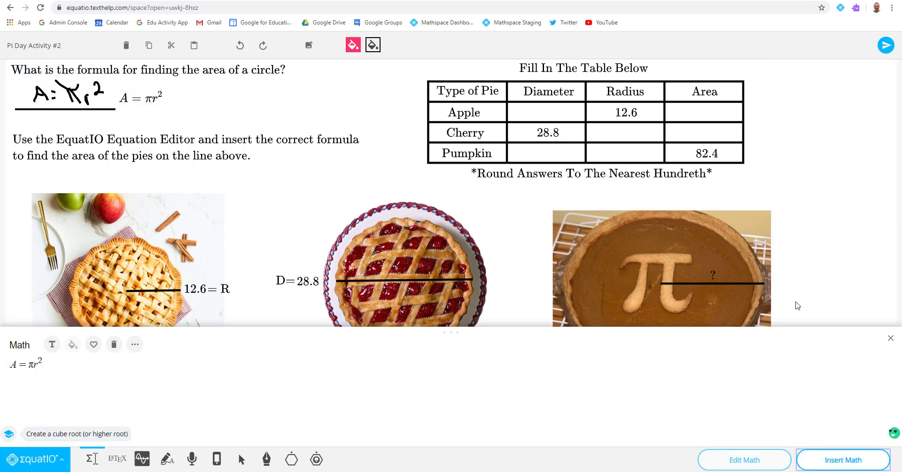
click(891, 338)
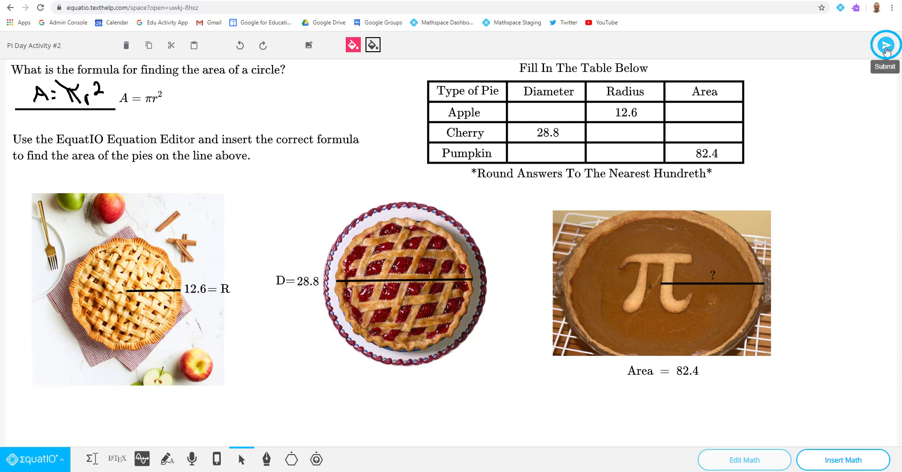
Submit the completed worksheet to the teacher and dismiss the 'Woohoo!' confirmation
click(886, 48)
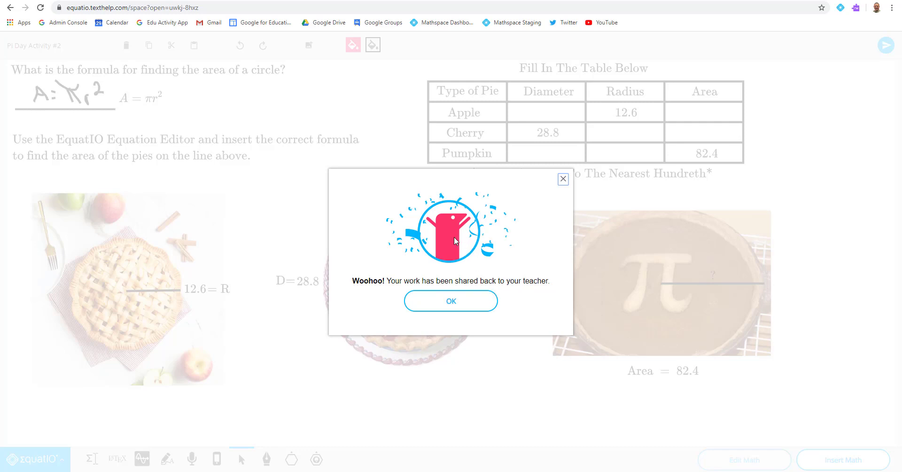
click(441, 303)
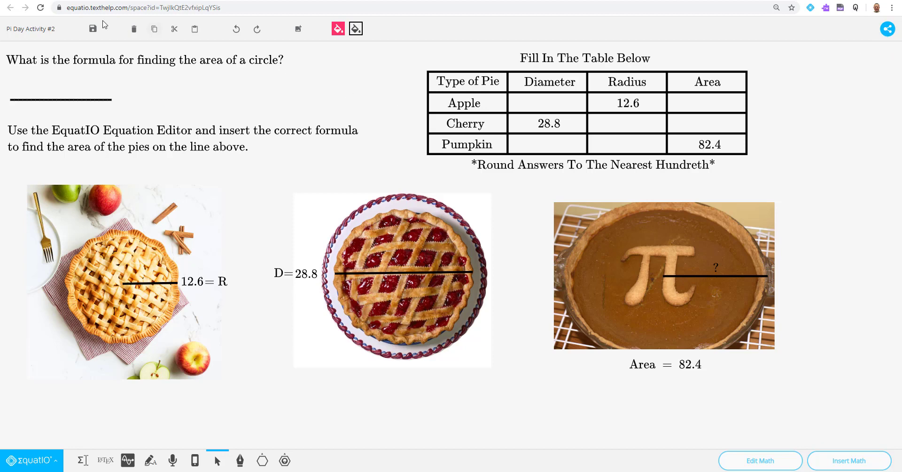
From the dashboard's Assignments list, open the Pi Day Activity #2 responses page
key(alt+Left)
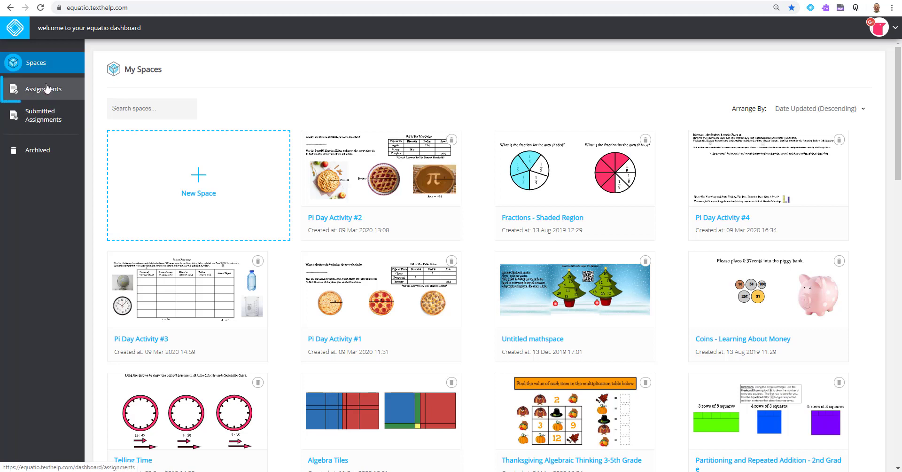
click(43, 90)
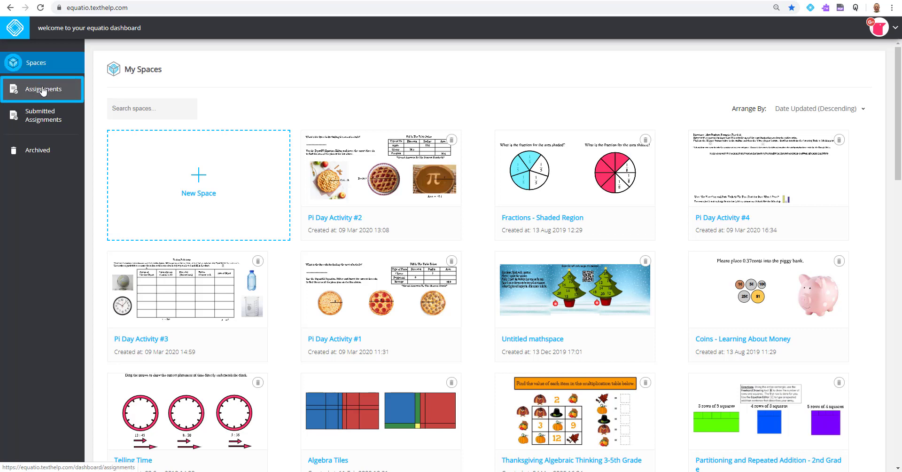
click(43, 89)
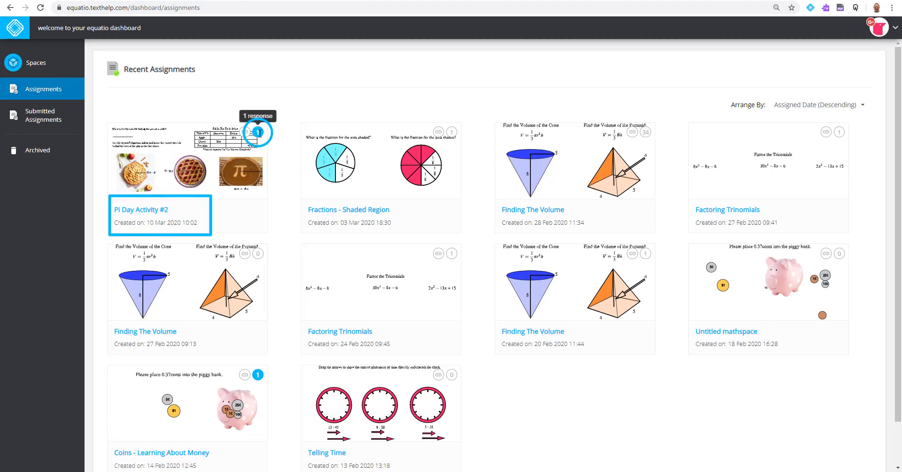
click(175, 158)
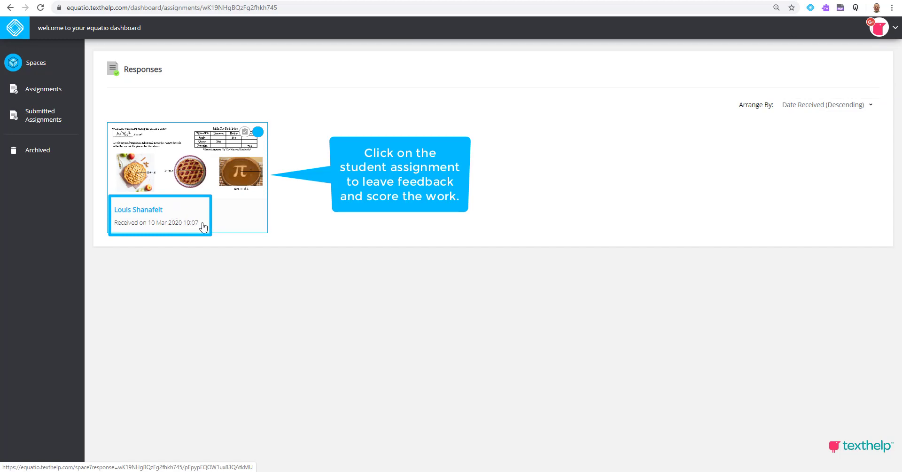
On the student's response, add a text note below A = πr² asking them to fill in the table and resubmit
click(175, 151)
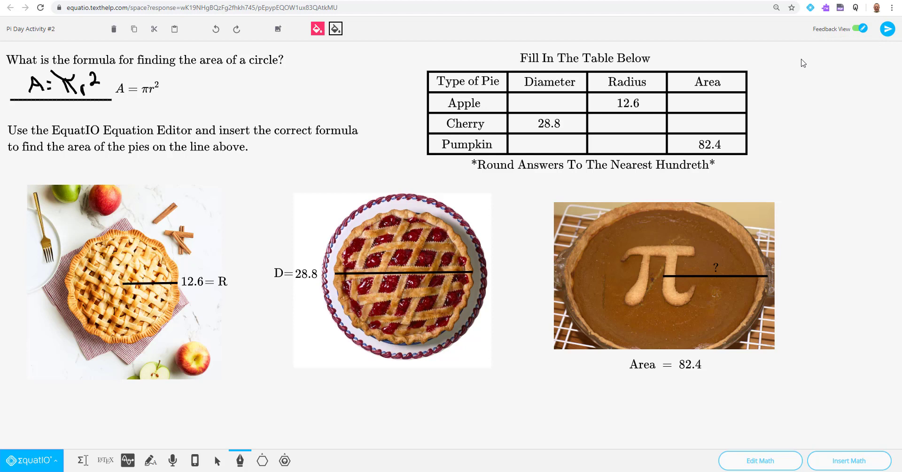
click(81, 462)
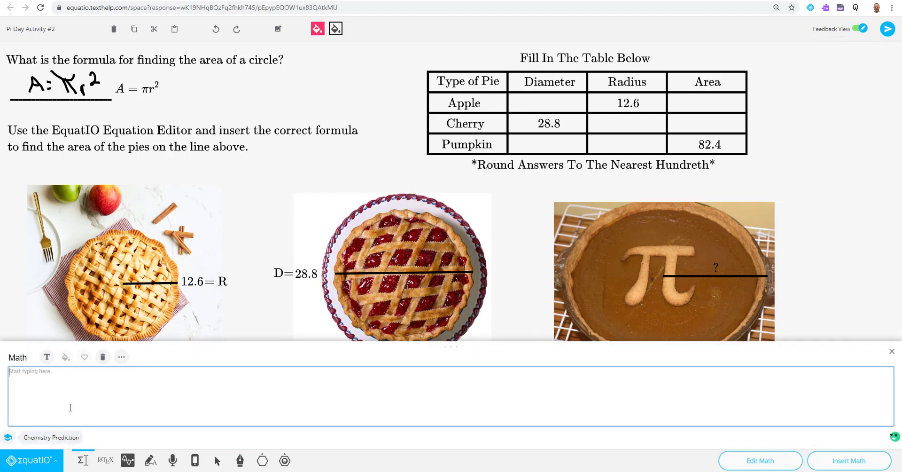
click(47, 357)
text(Louis)
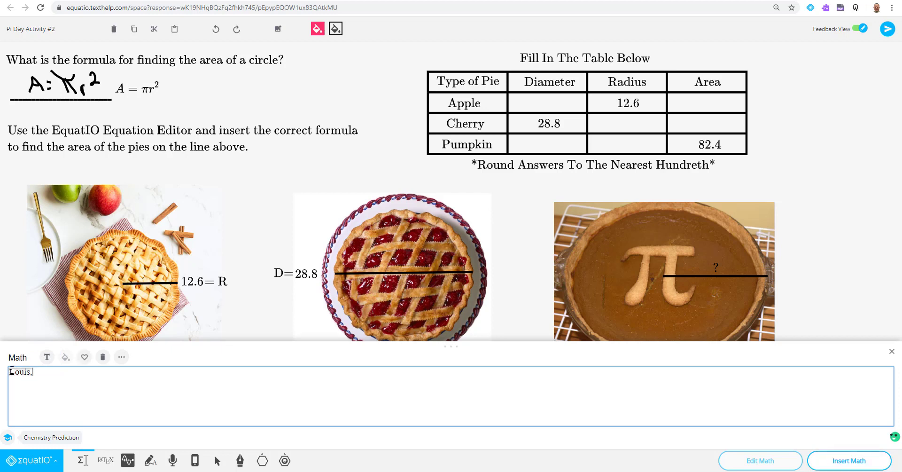
text(, please fill in the table and )
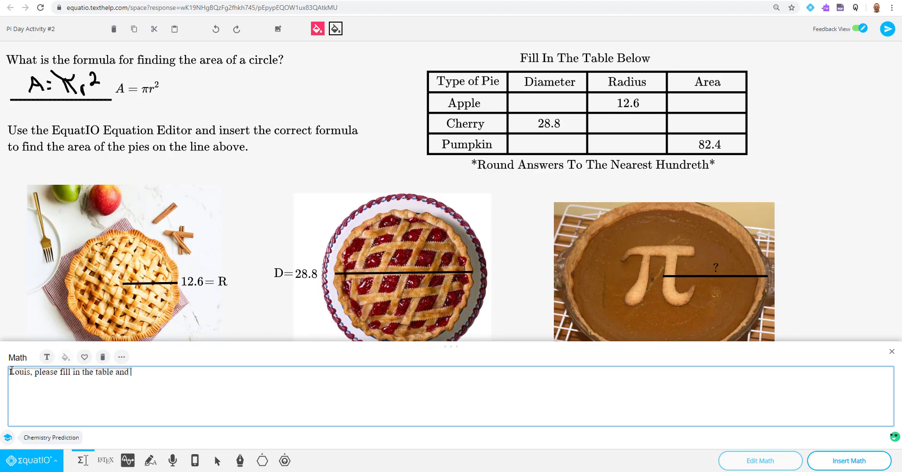
text(resubmit when finished.)
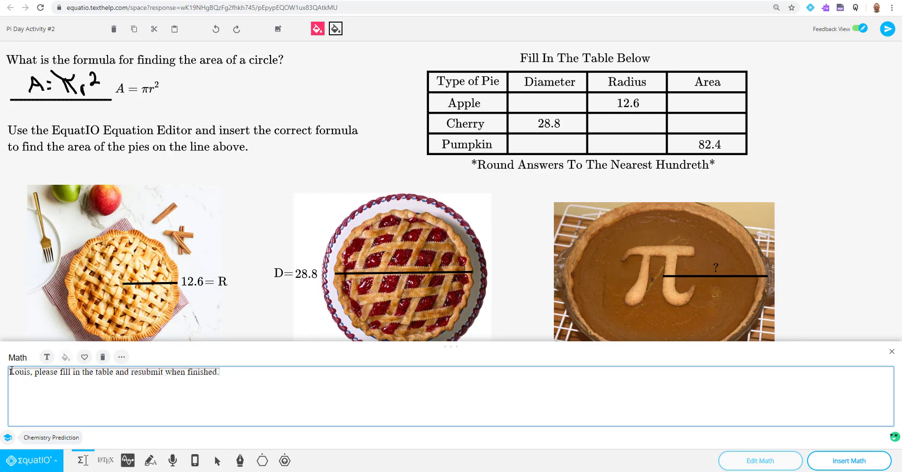
click(847, 460)
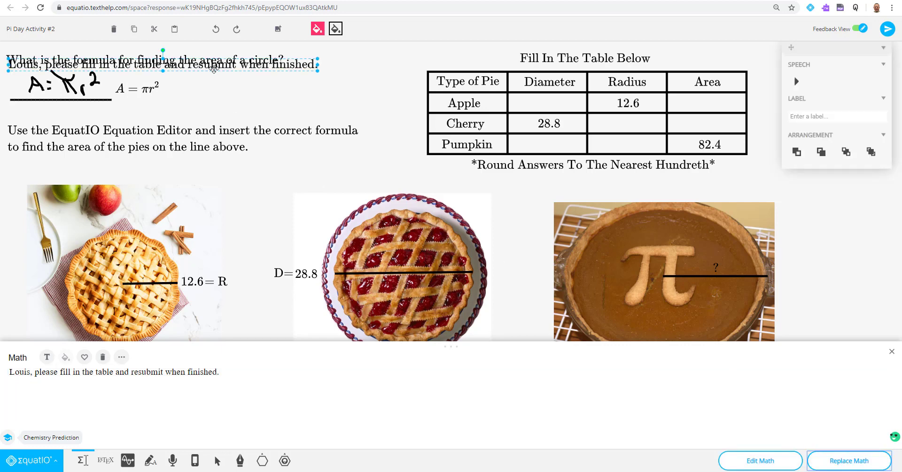
drag(213, 69, 298, 113)
click(383, 85)
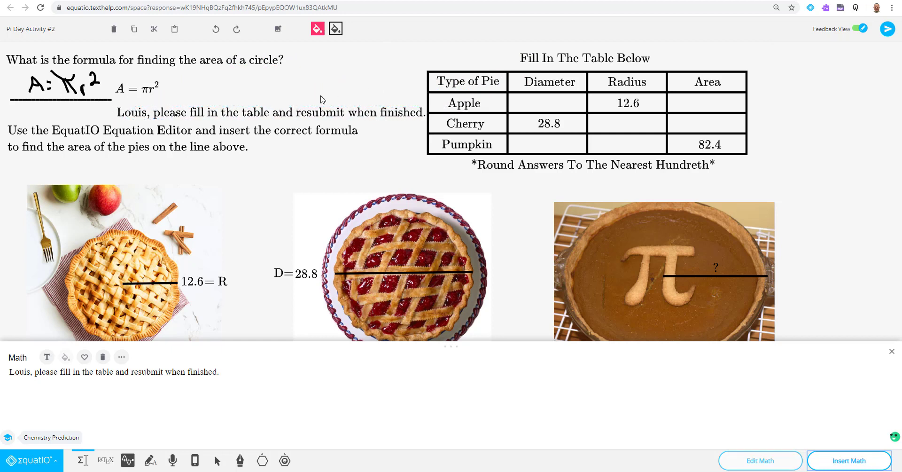
Send the feedback back to the student and switch to the student's Chrome profile window
click(888, 32)
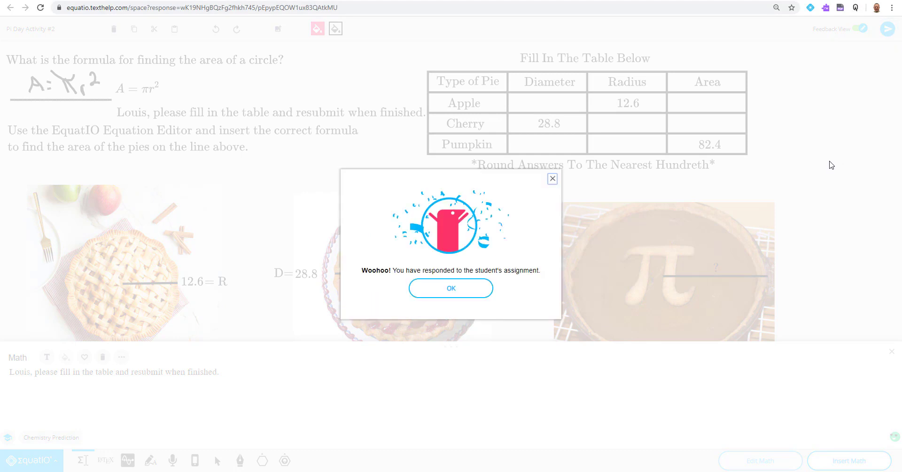
click(875, 8)
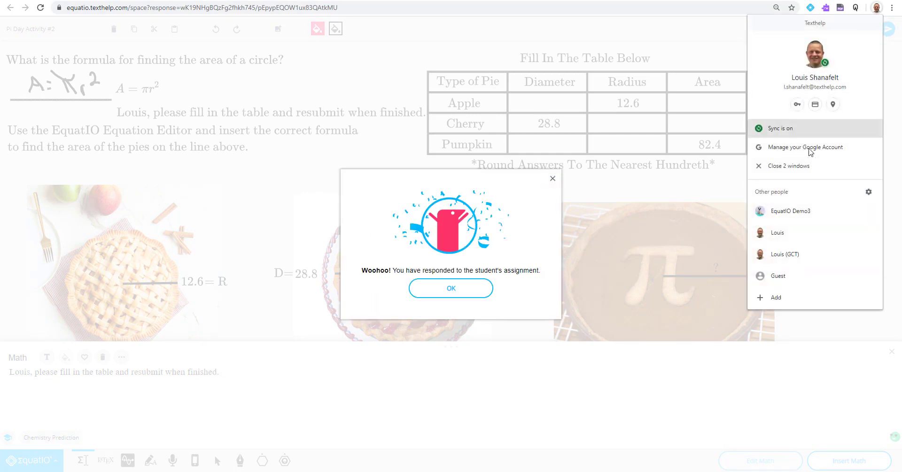
click(803, 254)
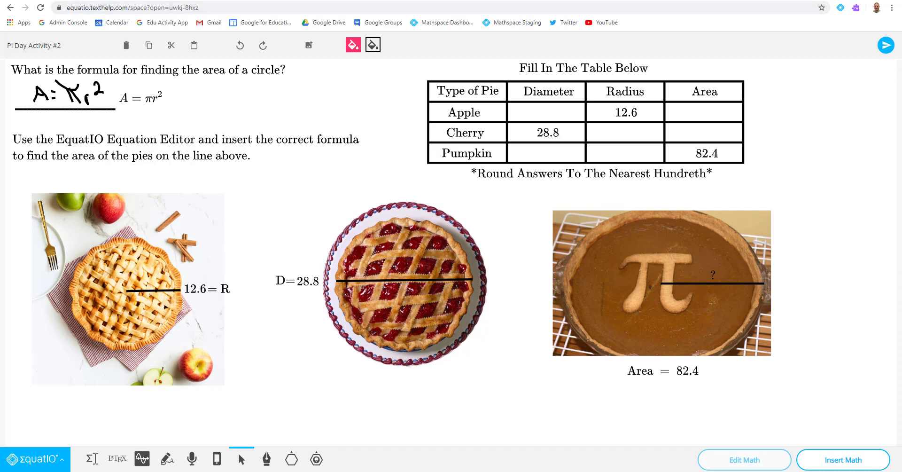
Load equatio.texthelp.com in a new tab and view Submitted Assignments
key(ctrl+t)
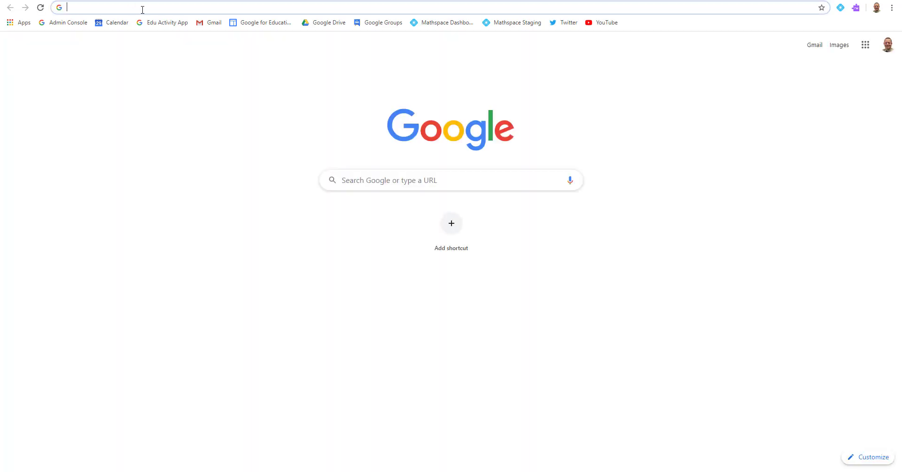
text(equatio.texthelp.com)
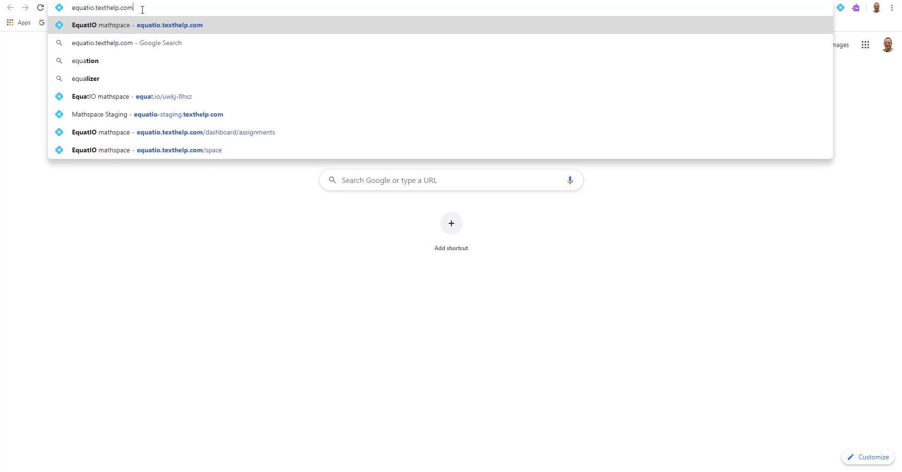
key(Right)
key(Return)
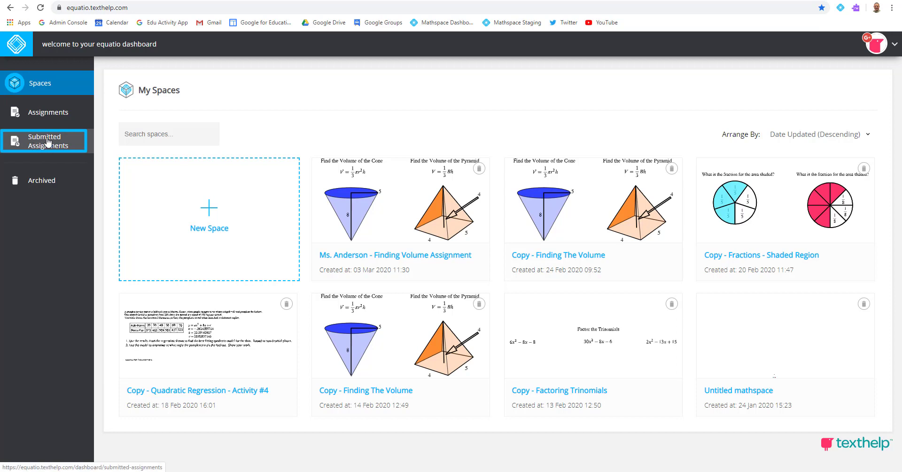
click(48, 141)
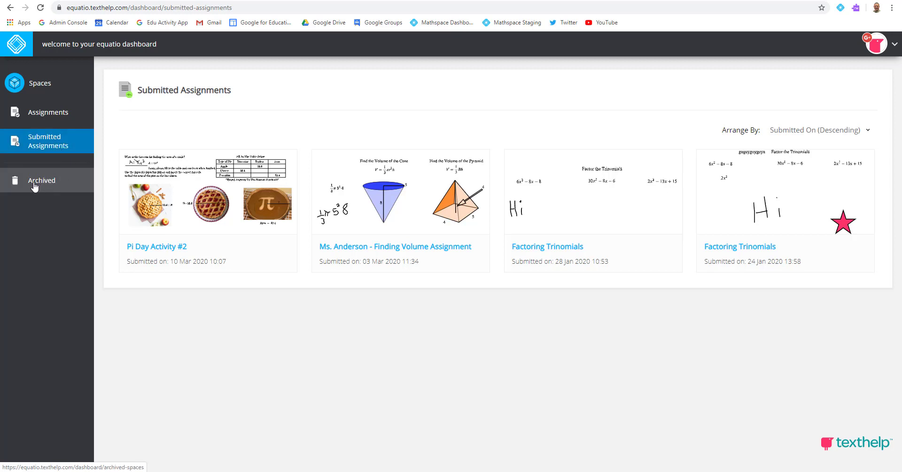
Archive the 'Copy - Finding The Volume' space from the Spaces list
click(35, 88)
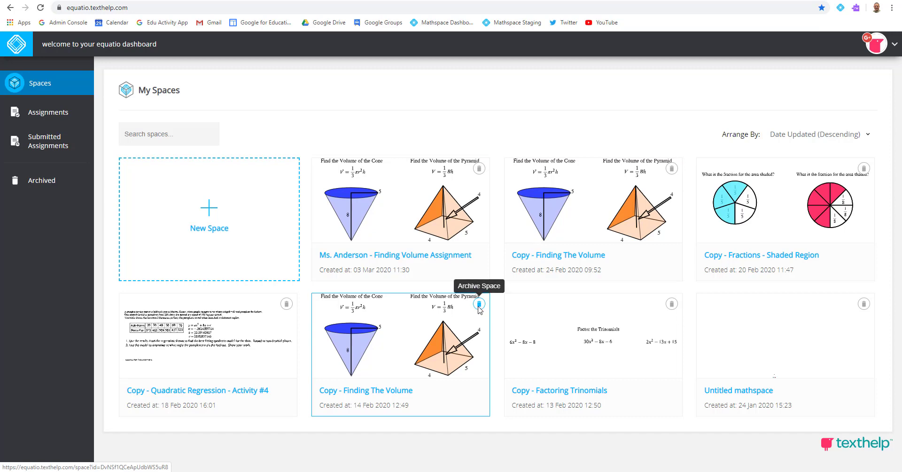
click(479, 304)
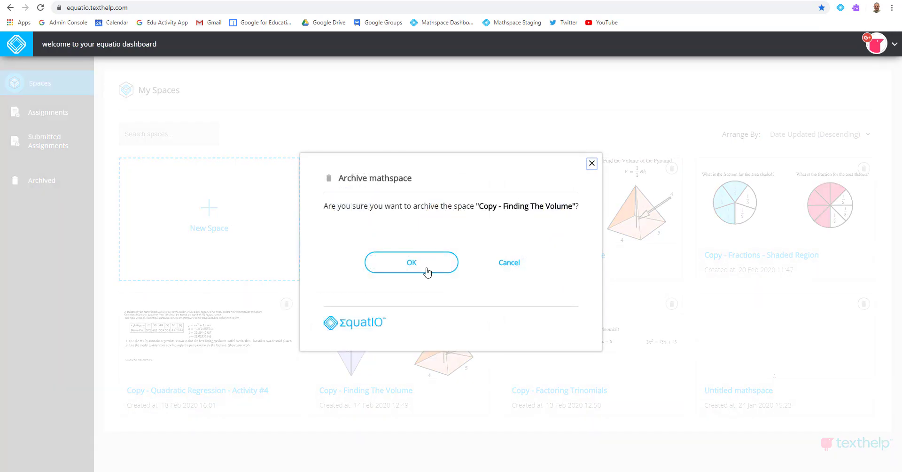
click(424, 268)
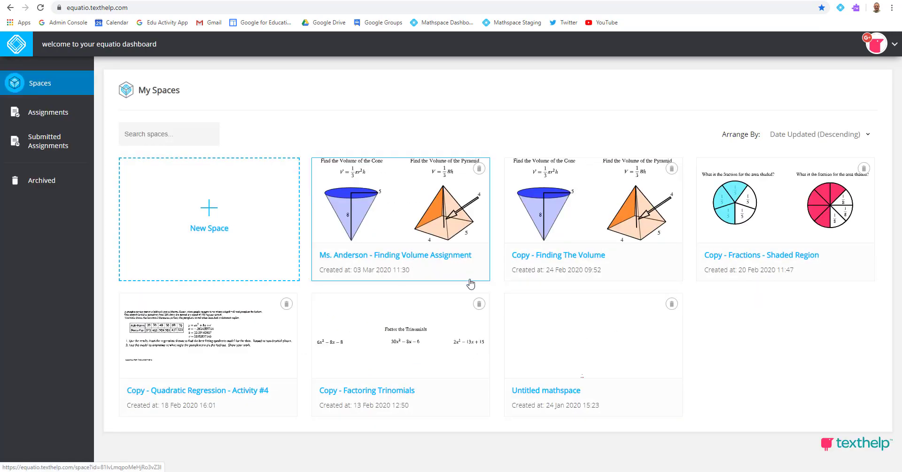